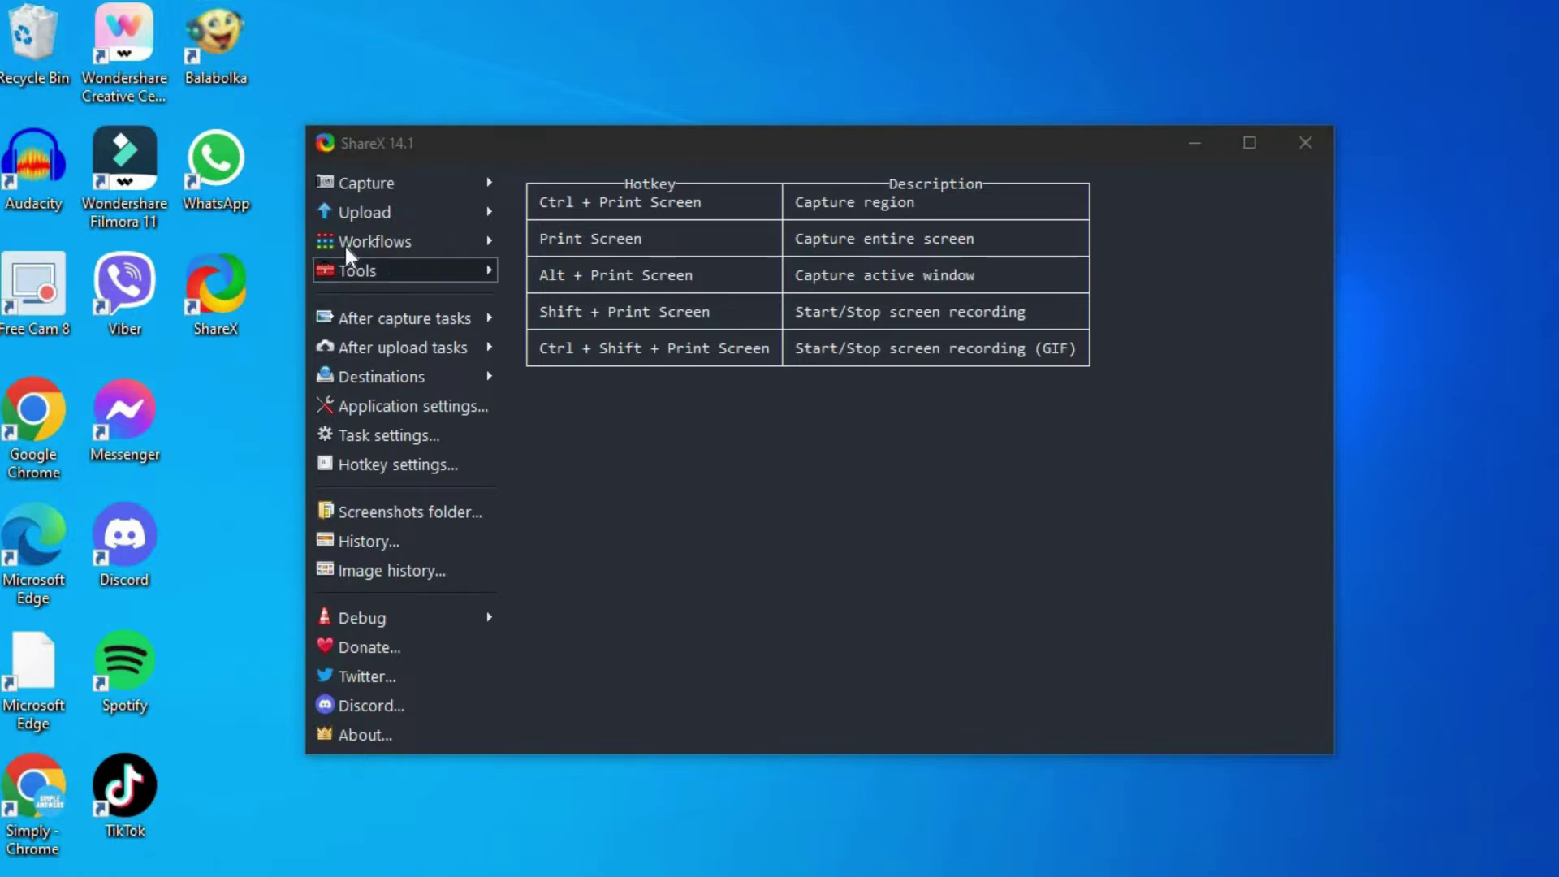
# - Launch a scrolling capture from ShareX's capture menu, targeting the ShareX window
pyautogui.click(444, 183)
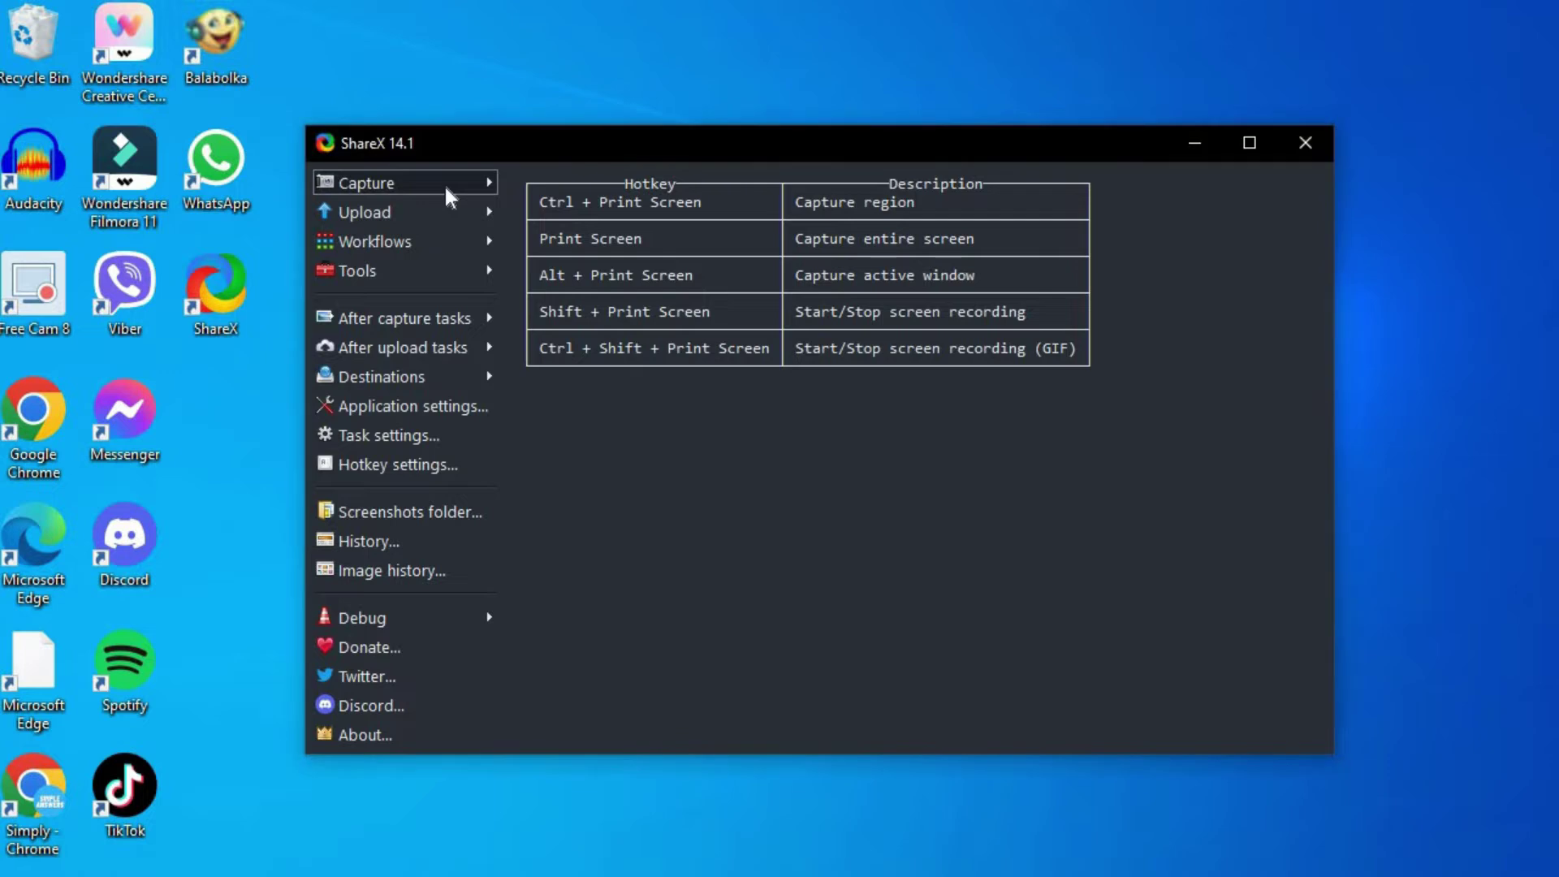
pyautogui.click(444, 185)
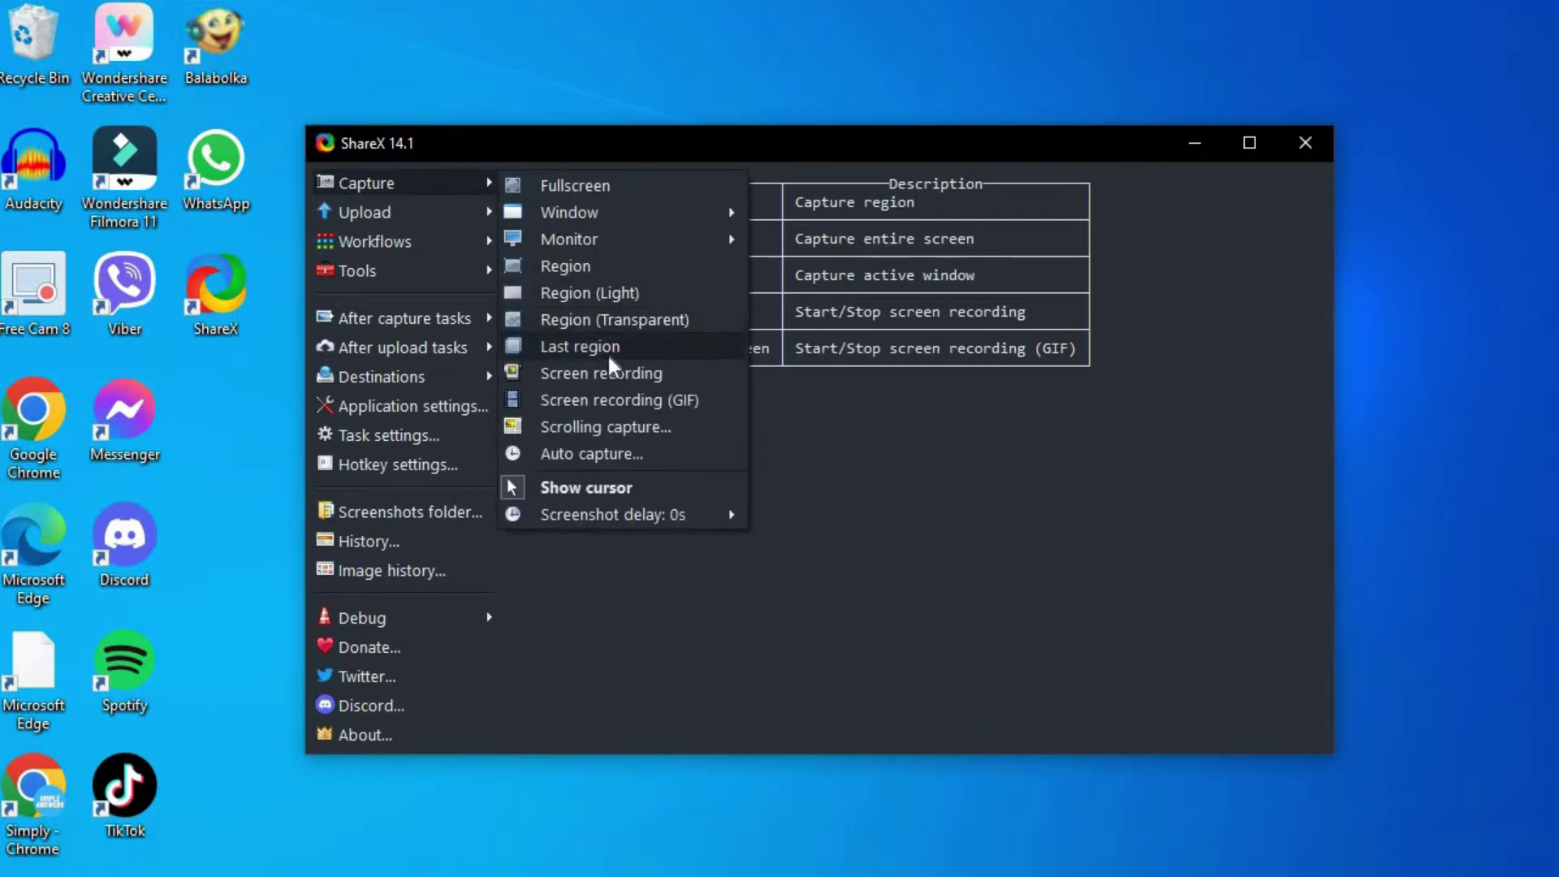
pyautogui.click(635, 430)
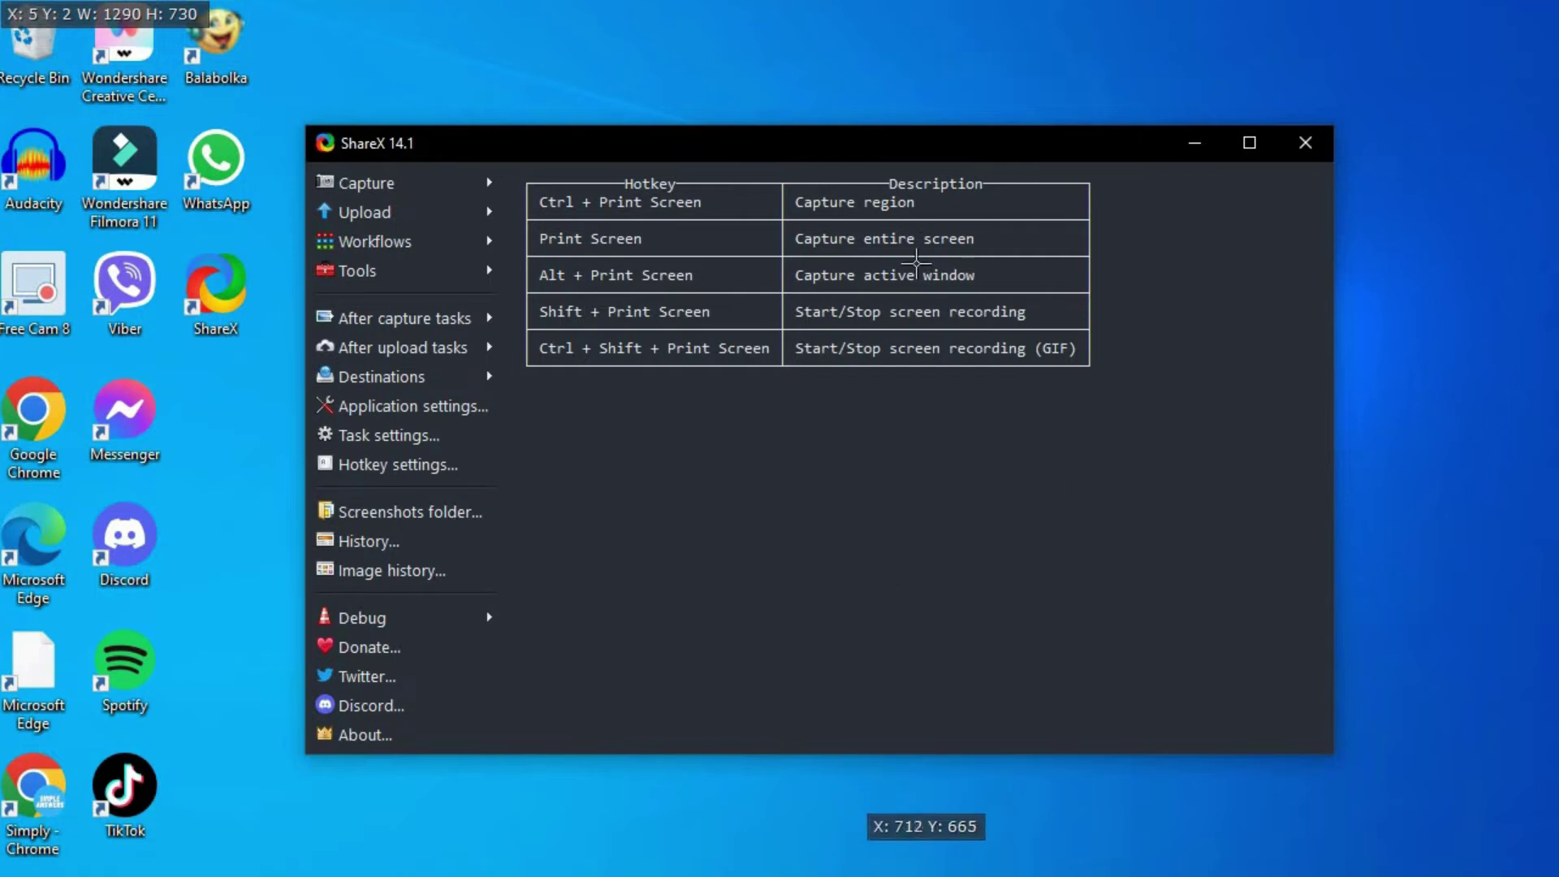
pyautogui.click(963, 119)
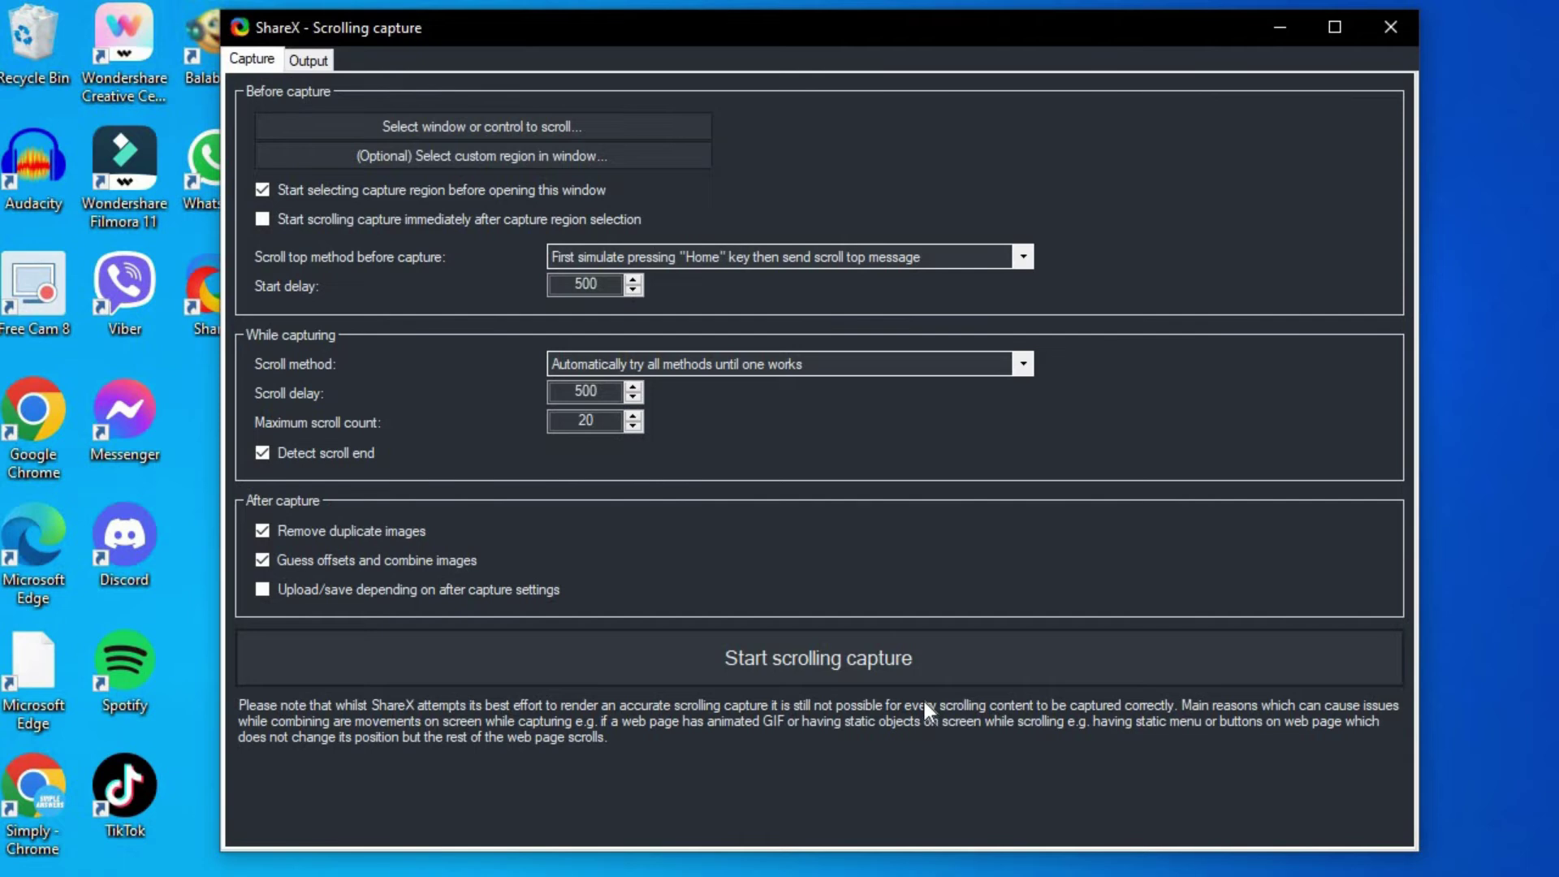
# - Run the scrolling capture with default settings to produce the one-image output preview
pyautogui.click(835, 662)
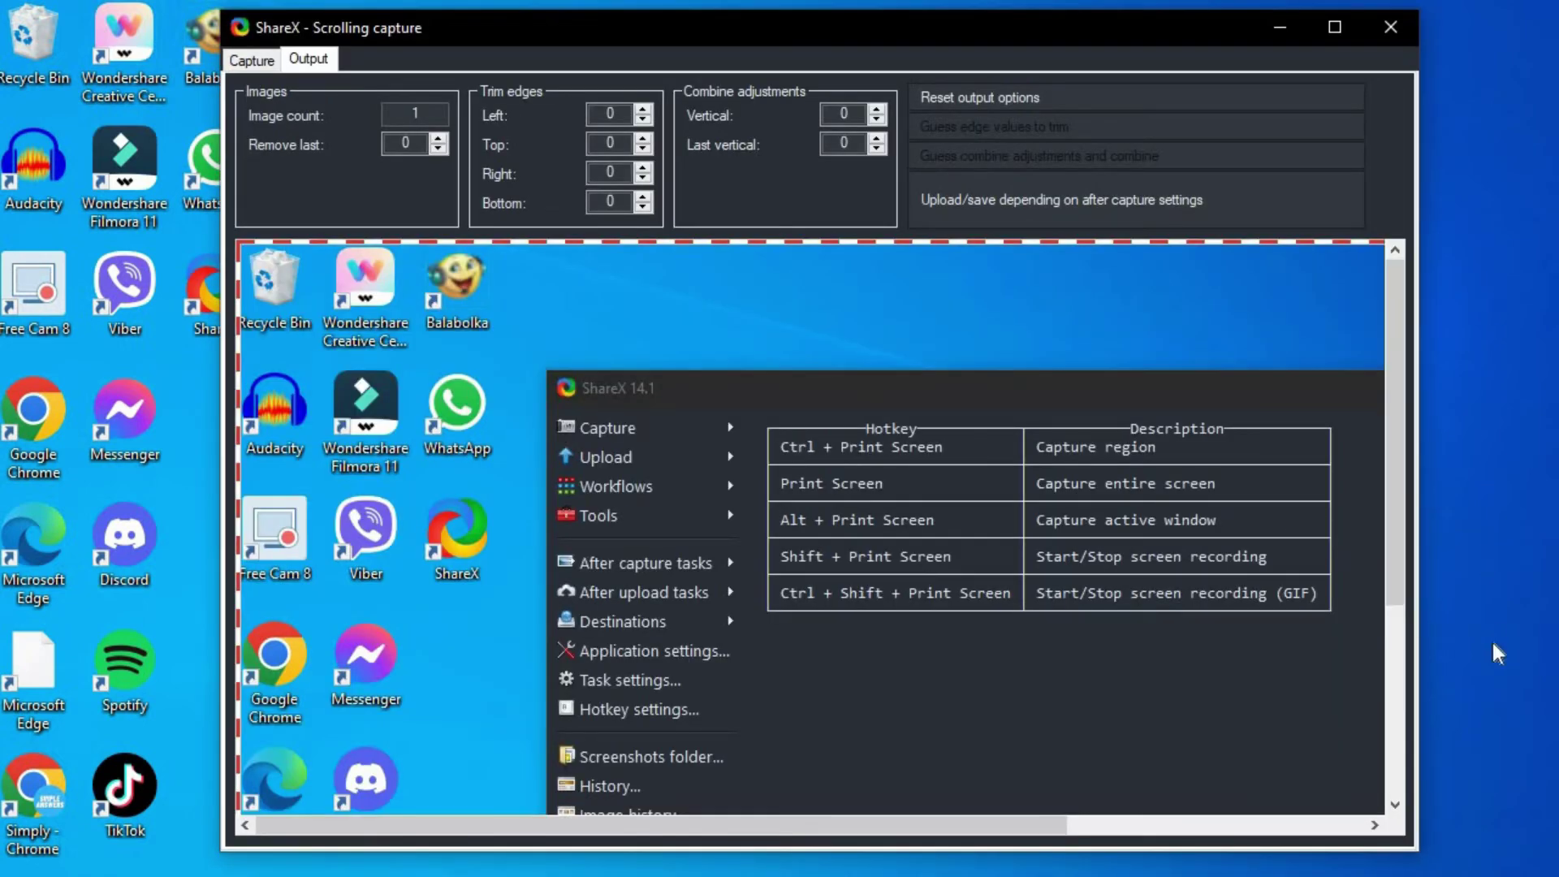
pyautogui.moveTo(1400, 510); pyautogui.dragTo(1399, 780)
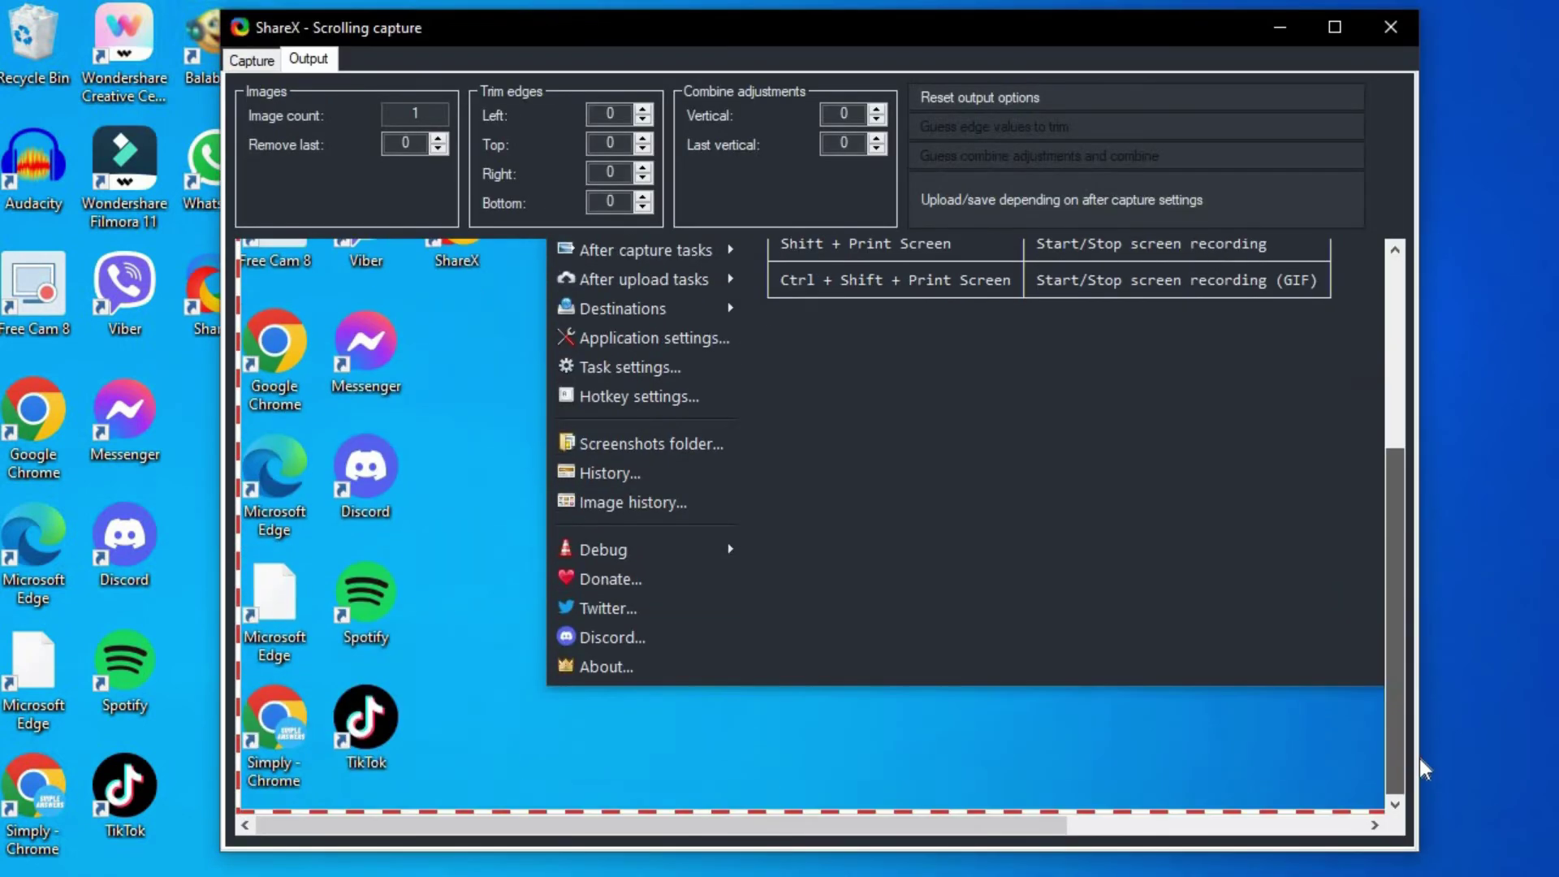